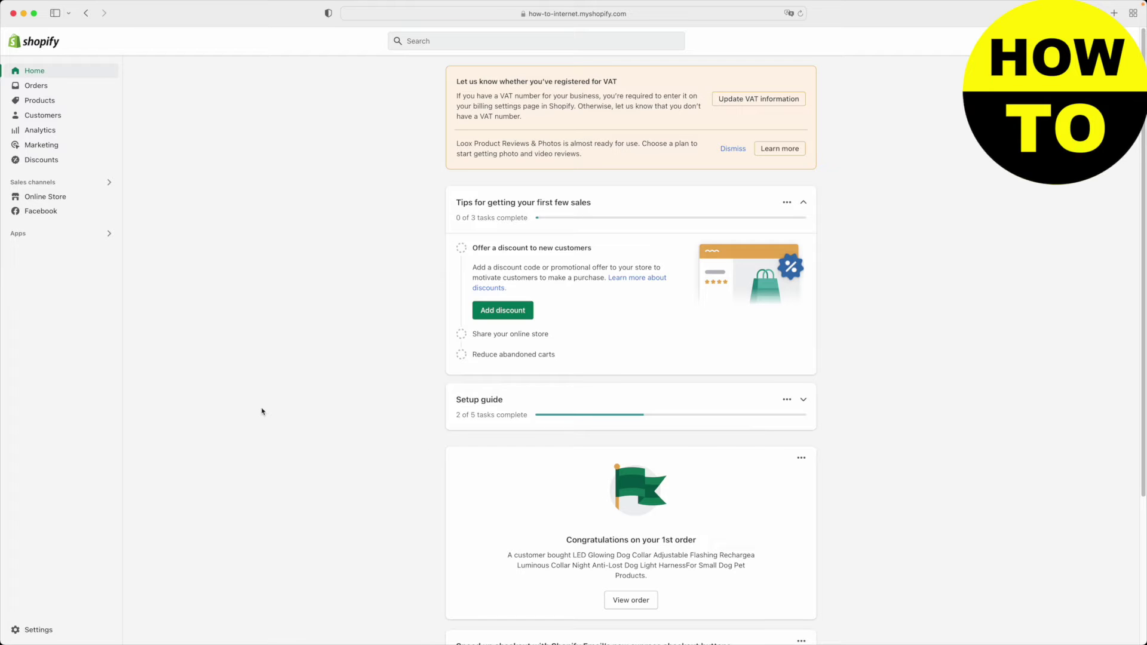
# Step: Open the Online Store sales channel from the Shopify admin sidebar
pyautogui.click(59, 199)
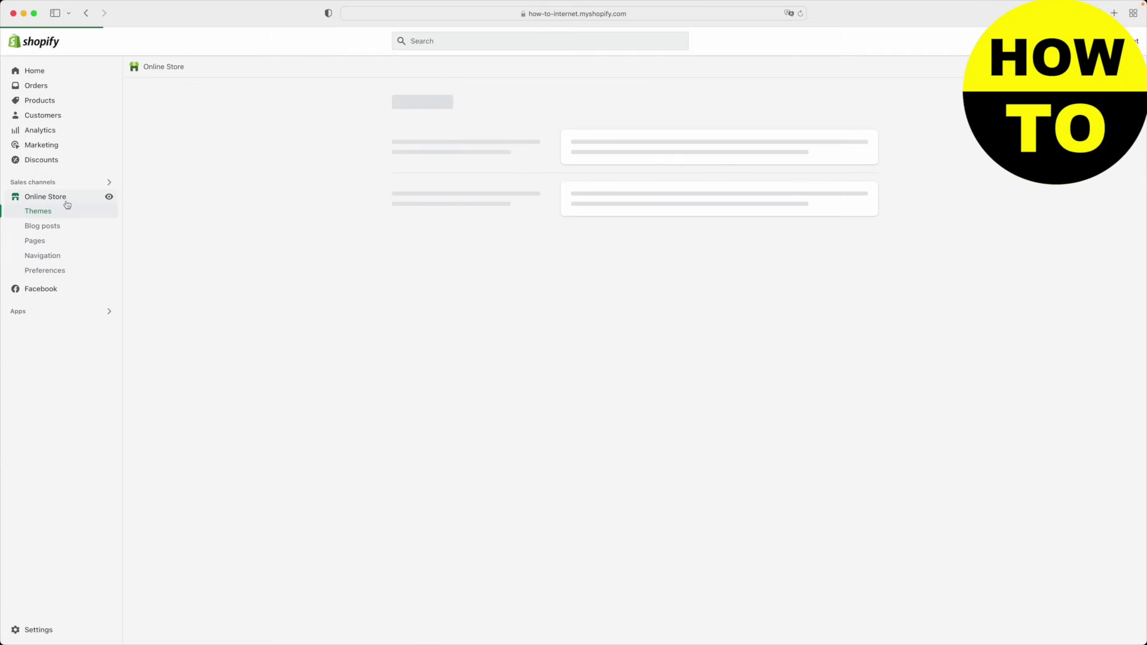
# Step: Open the Main menu editor from Online Store Navigation
pyautogui.click(56, 259)
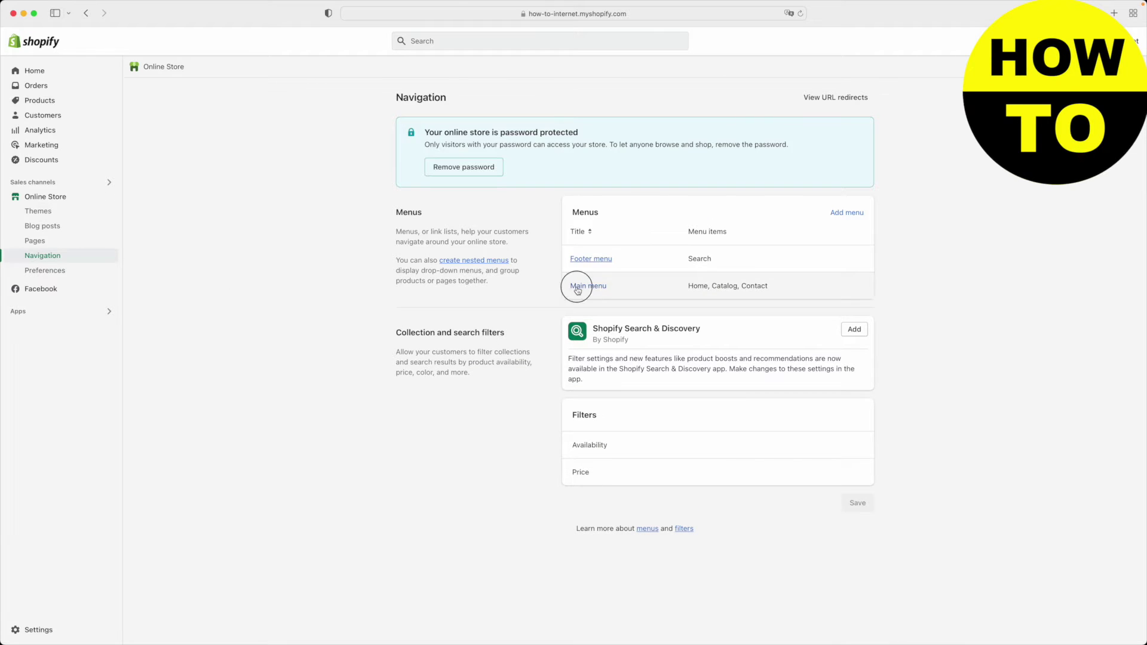
pyautogui.click(575, 288)
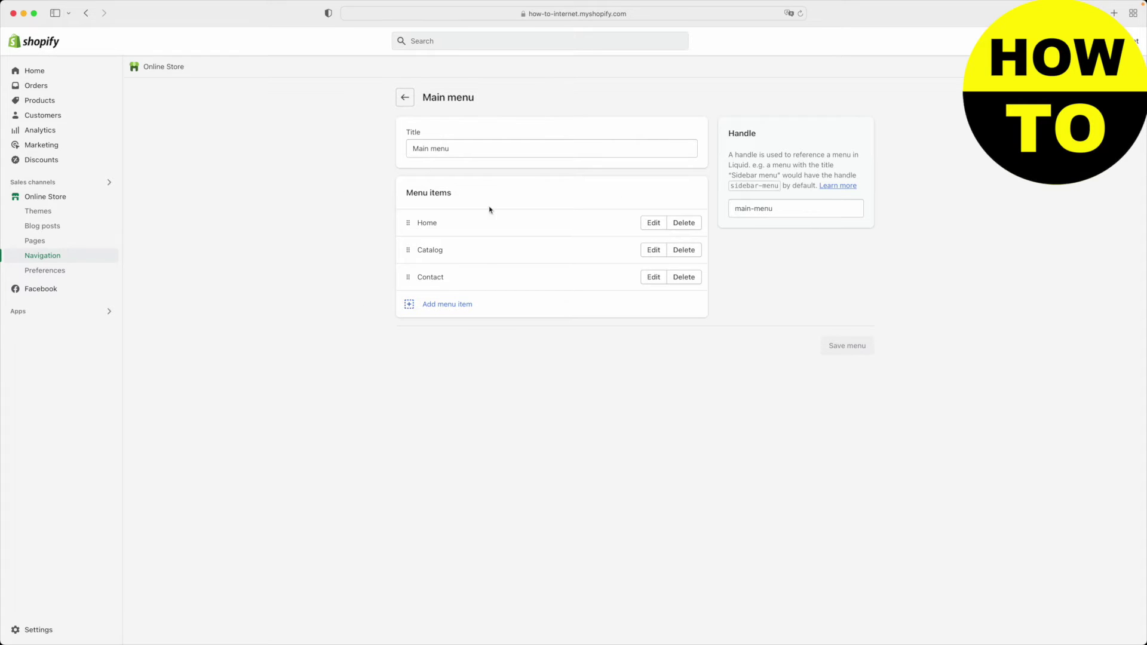
pyautogui.click(89, 104)
# Step: Review the Cat Collars and Dog Collars collections, then reopen the Main menu
pyautogui.click(78, 145)
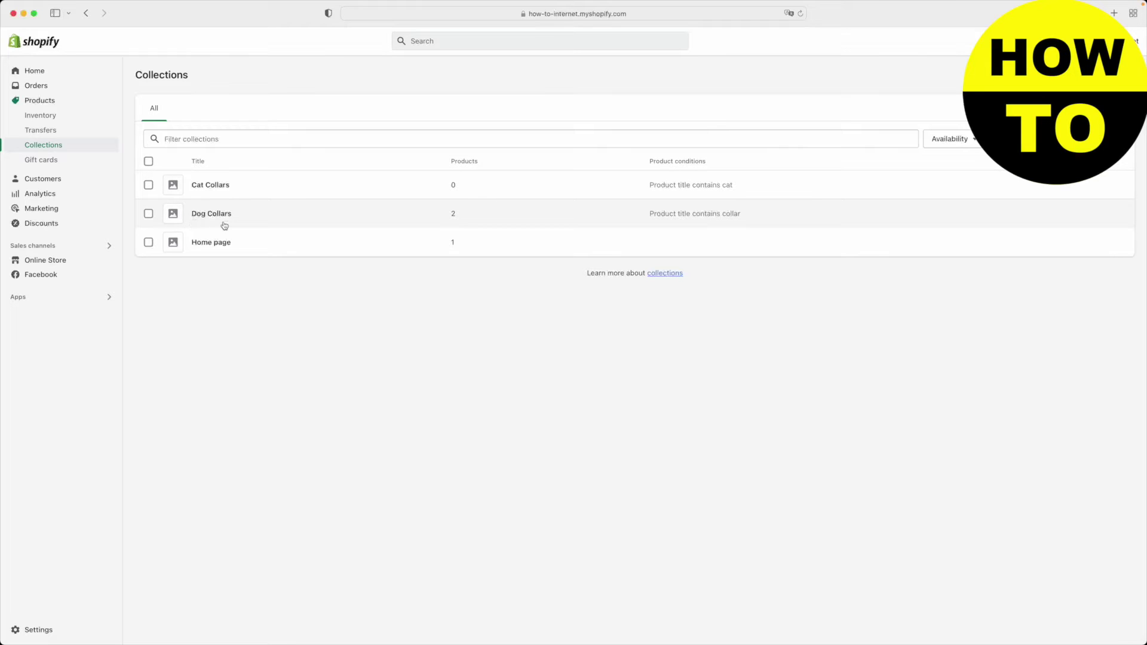
pyautogui.click(70, 259)
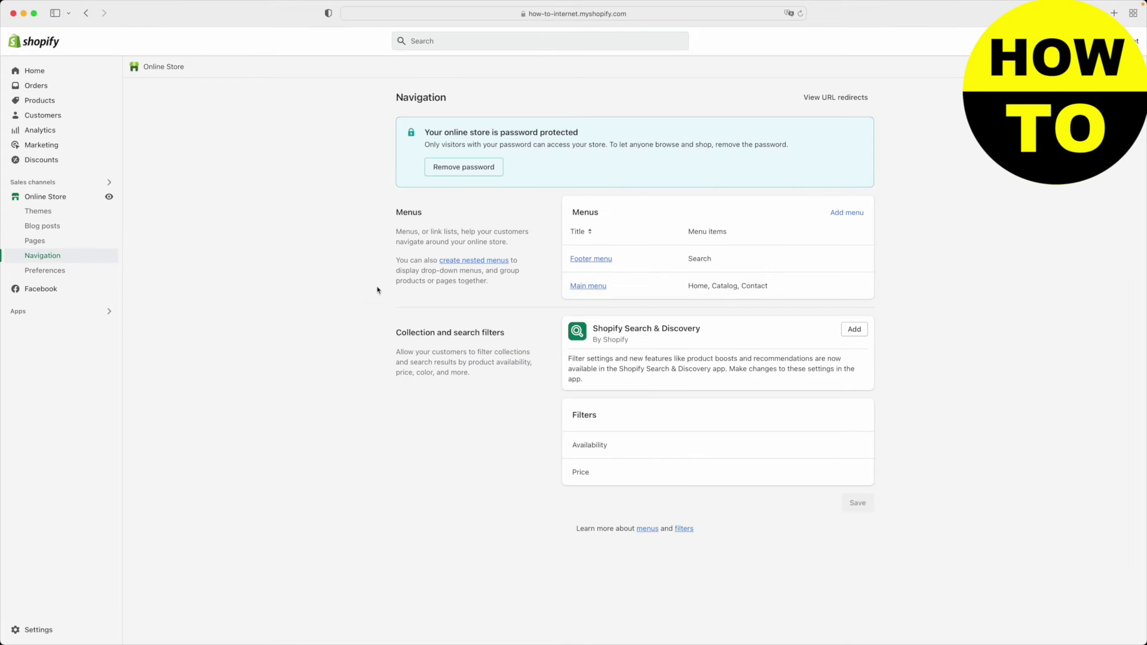
pyautogui.click(590, 287)
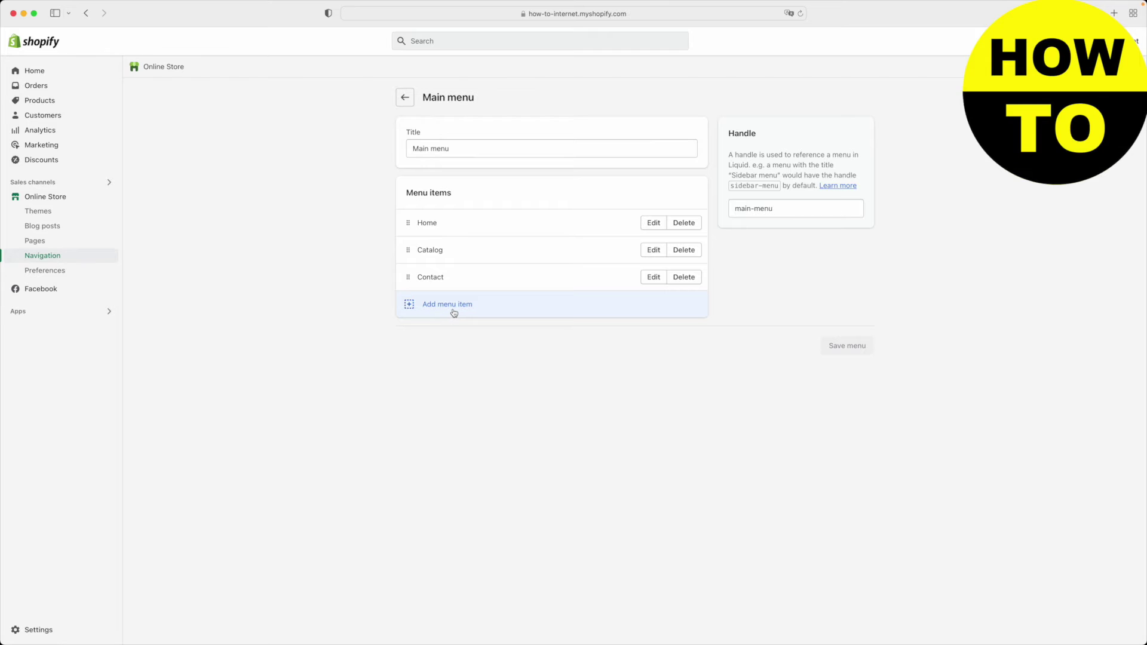
# Step: Add a Cat Collars menu item linked to the Cat Collars collection
pyautogui.click(454, 309)
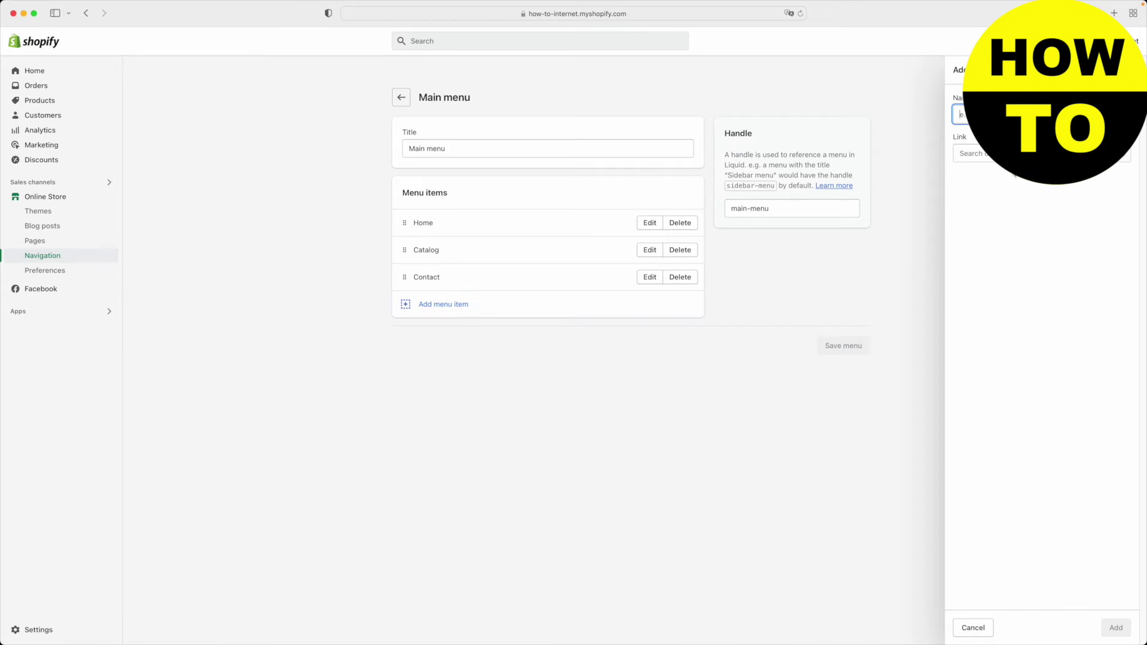
pyautogui.click(986, 154)
pyautogui.click(1011, 215)
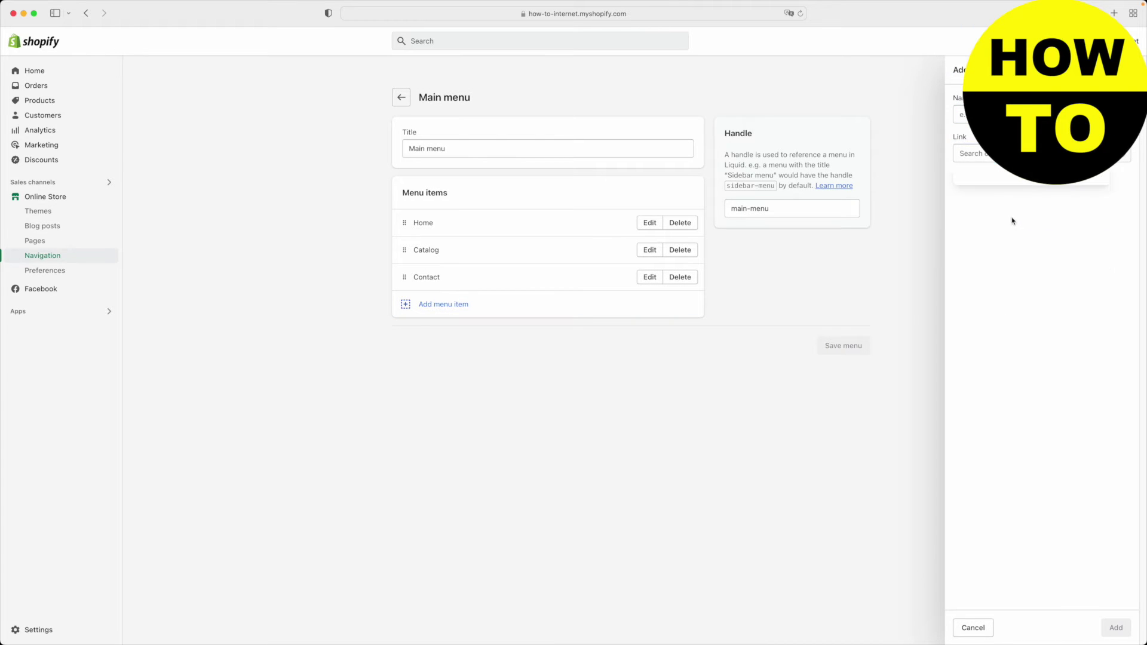
pyautogui.click(1017, 219)
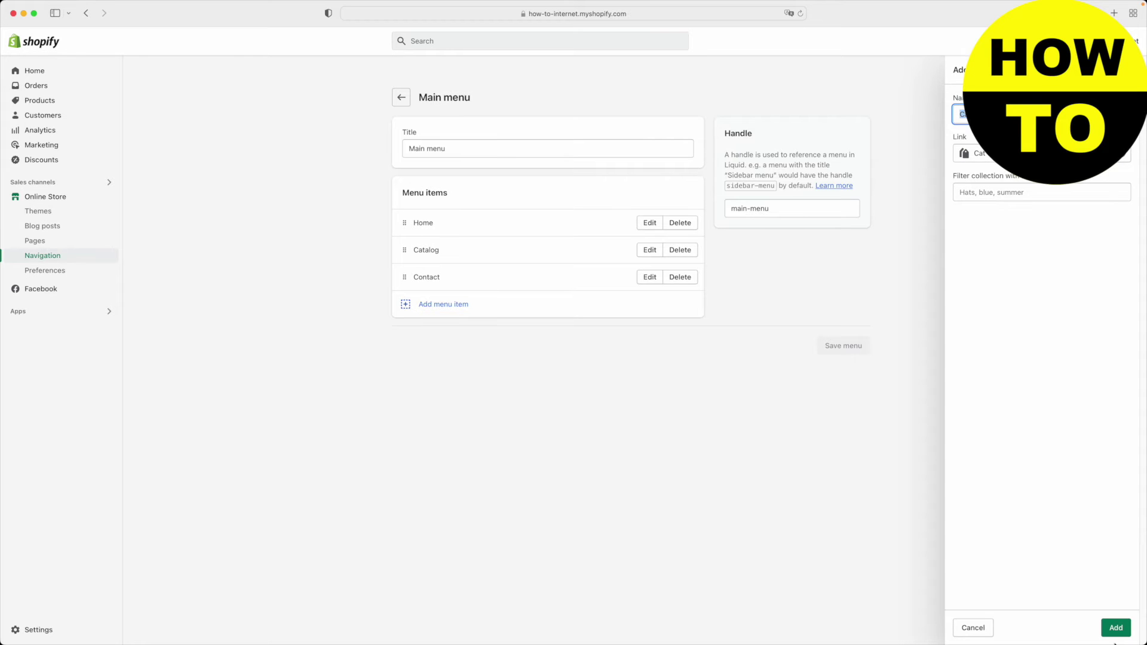
pyautogui.click(1116, 627)
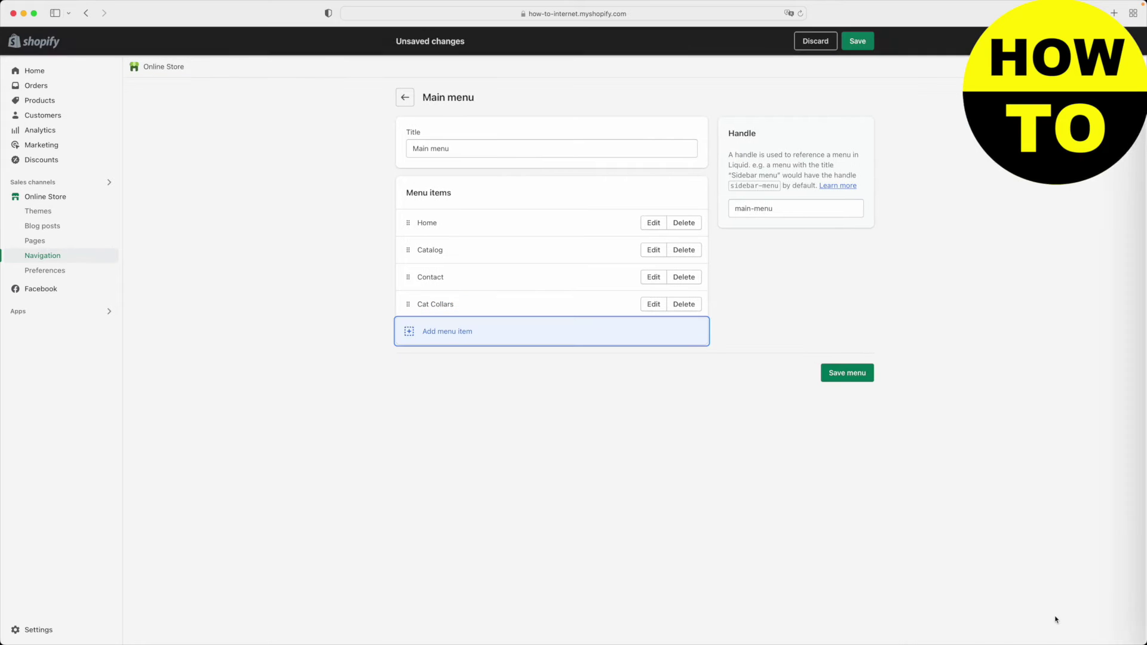
# Step: Add a Dog Collars menu item linked to the Dog Collars collection
pyautogui.click(438, 333)
pyautogui.click(987, 153)
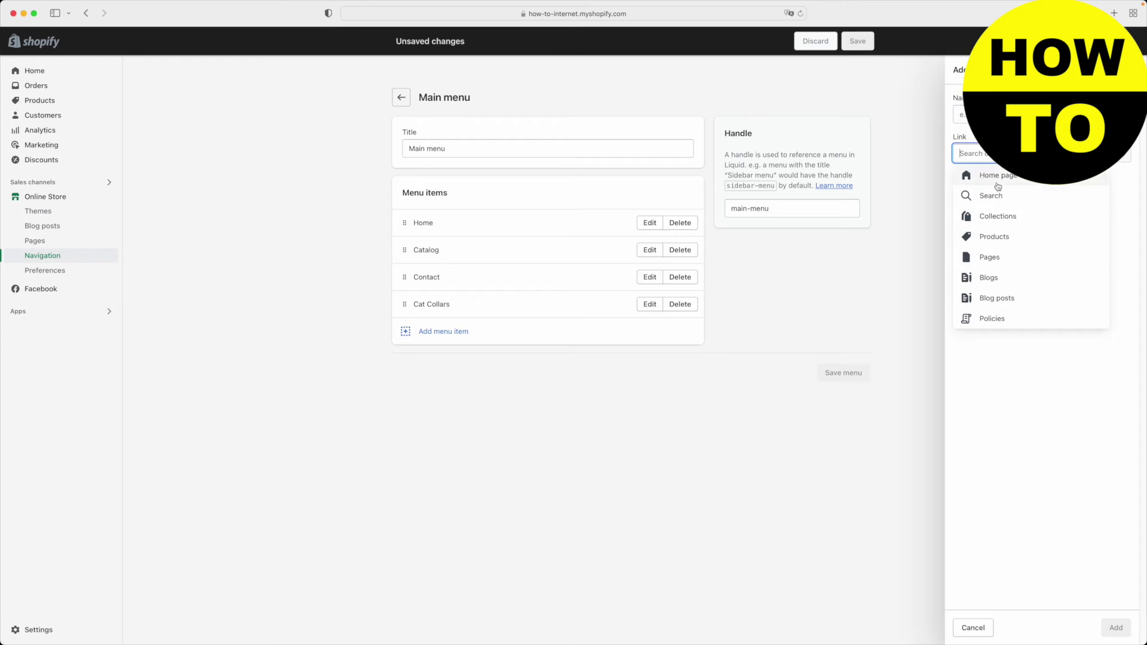
pyautogui.click(999, 219)
pyautogui.click(1002, 236)
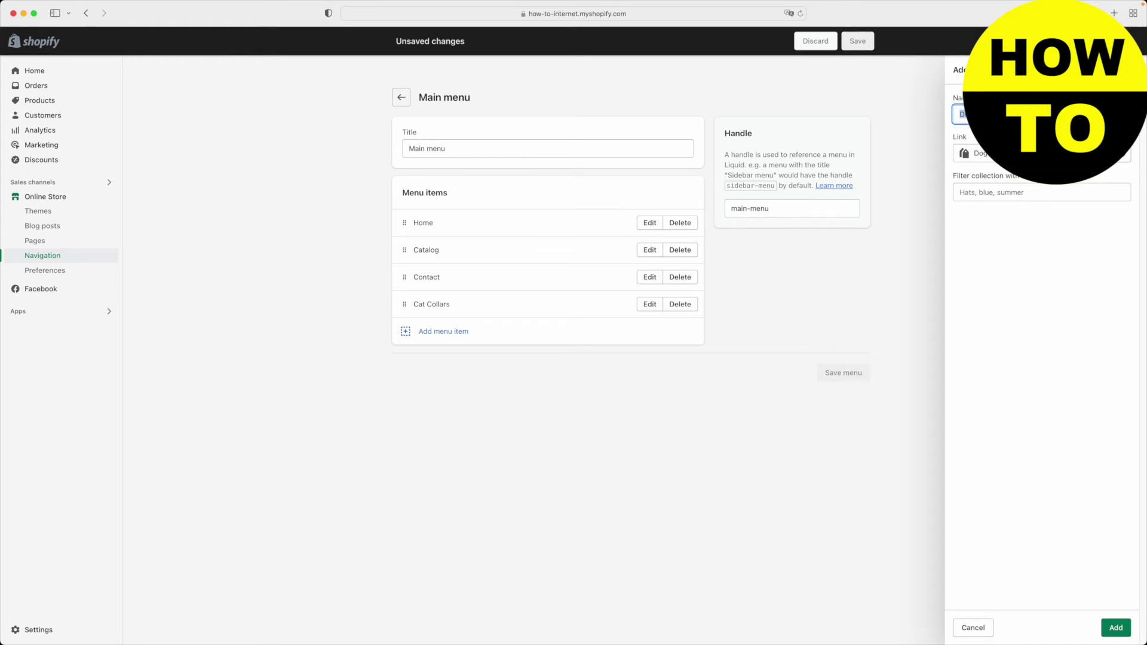
pyautogui.doubleClick(956, 138)
pyautogui.click(959, 138)
pyautogui.click(1115, 630)
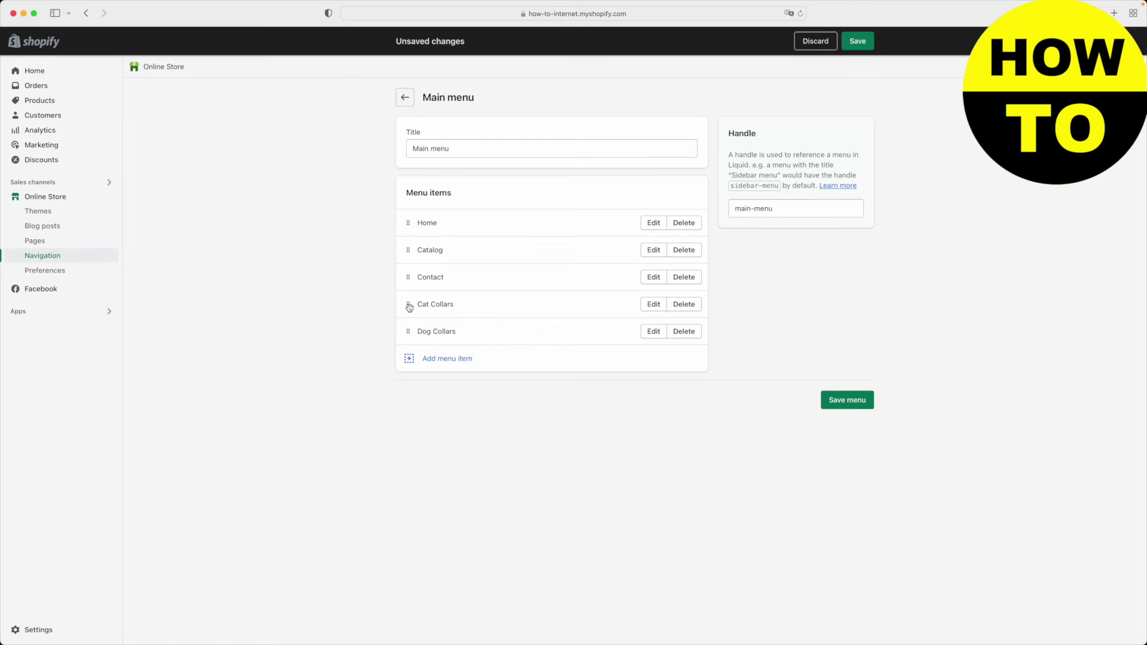
# Step: Drag Cat Collars and Dog Collars under Catalog as nested child items
pyautogui.moveTo(408, 306); pyautogui.dragTo(410, 284)
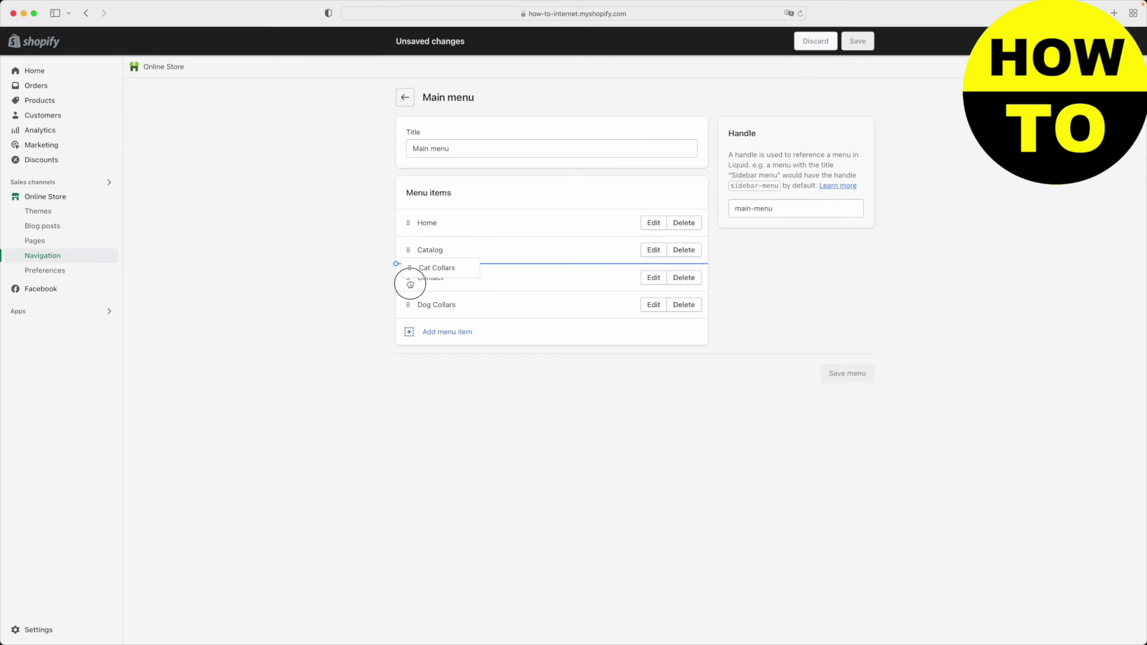
pyautogui.moveTo(411, 286); pyautogui.dragTo(426, 283)
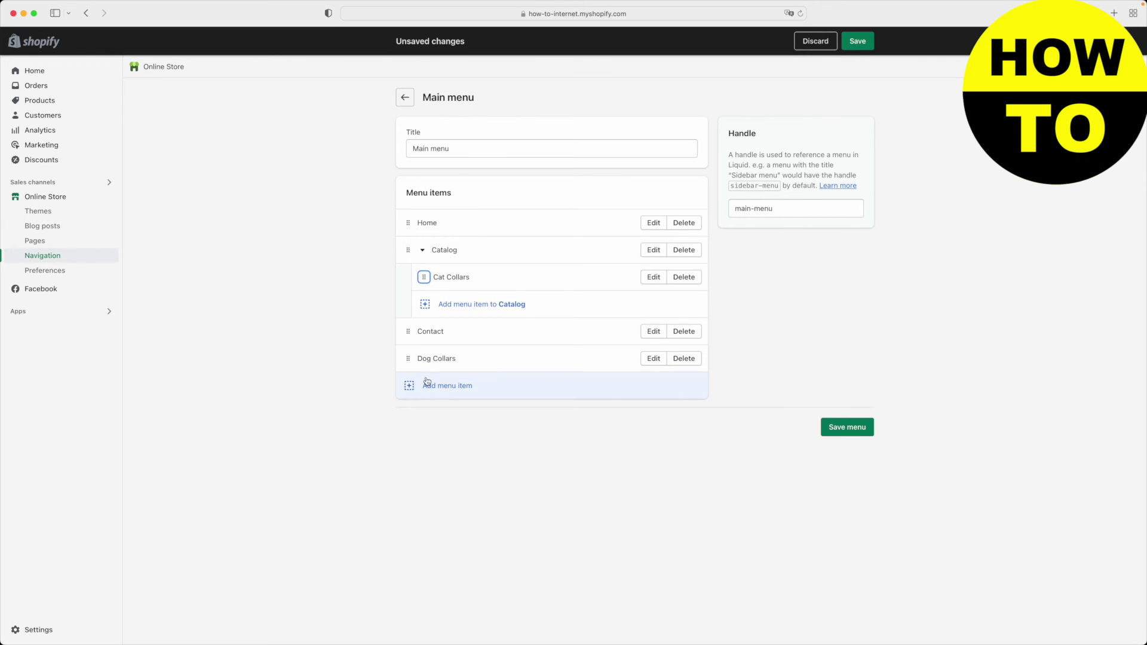
pyautogui.moveTo(408, 360); pyautogui.dragTo(417, 327)
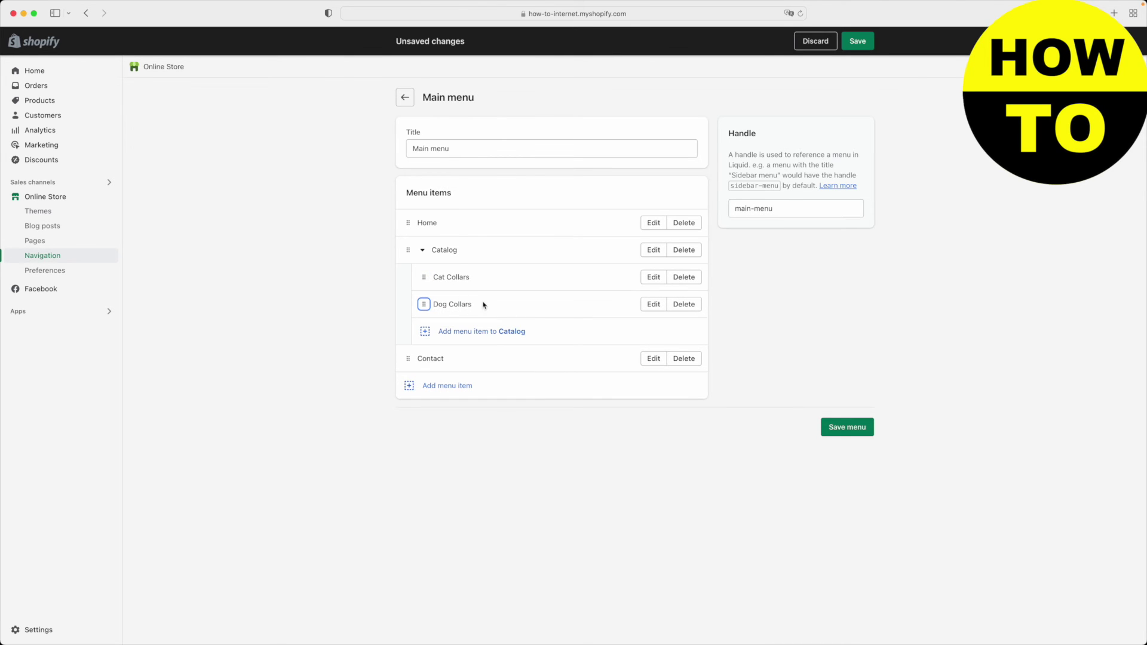
# Step: Rename the Catalog menu item to Collars and save the main menu
pyautogui.click(653, 249)
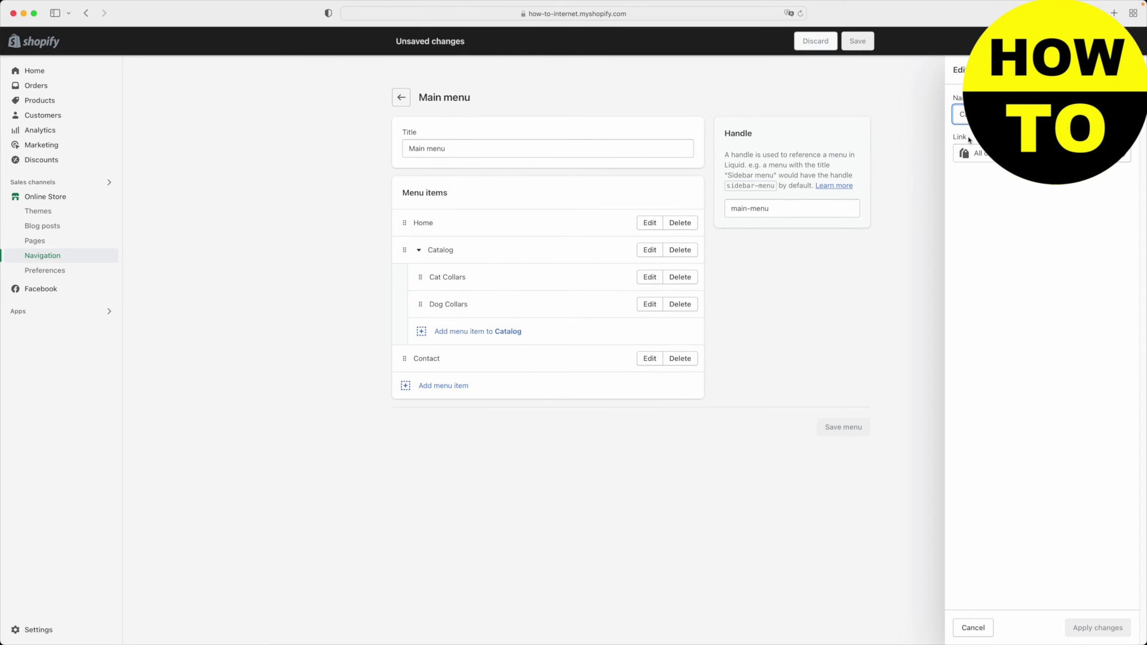
pyautogui.write('C')
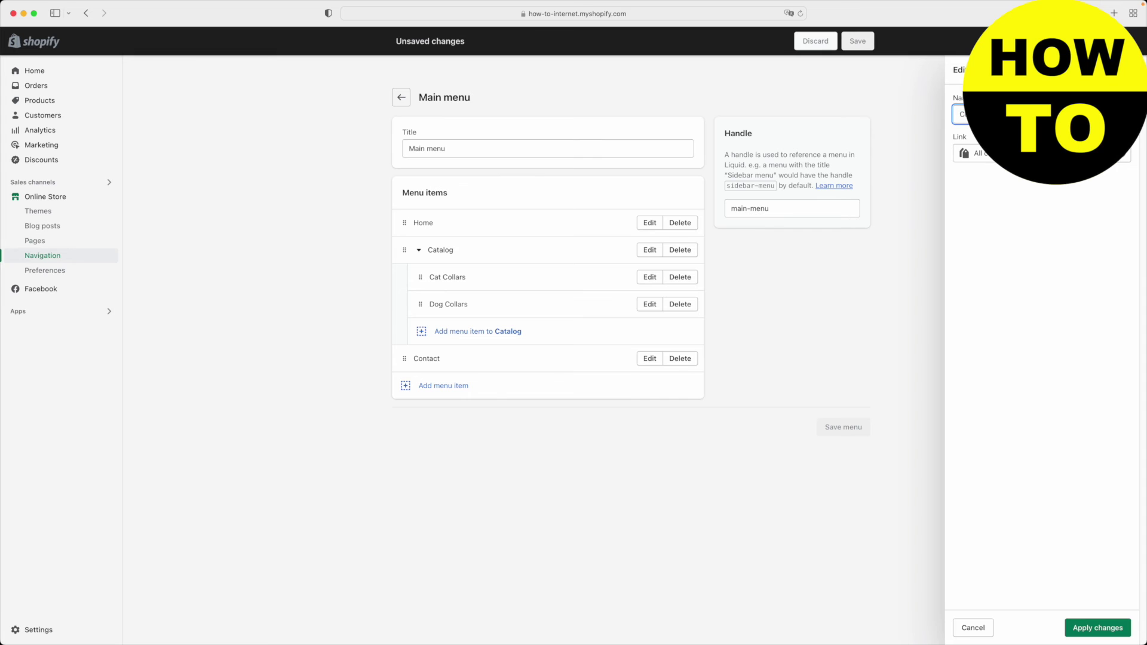
pyautogui.click(977, 154)
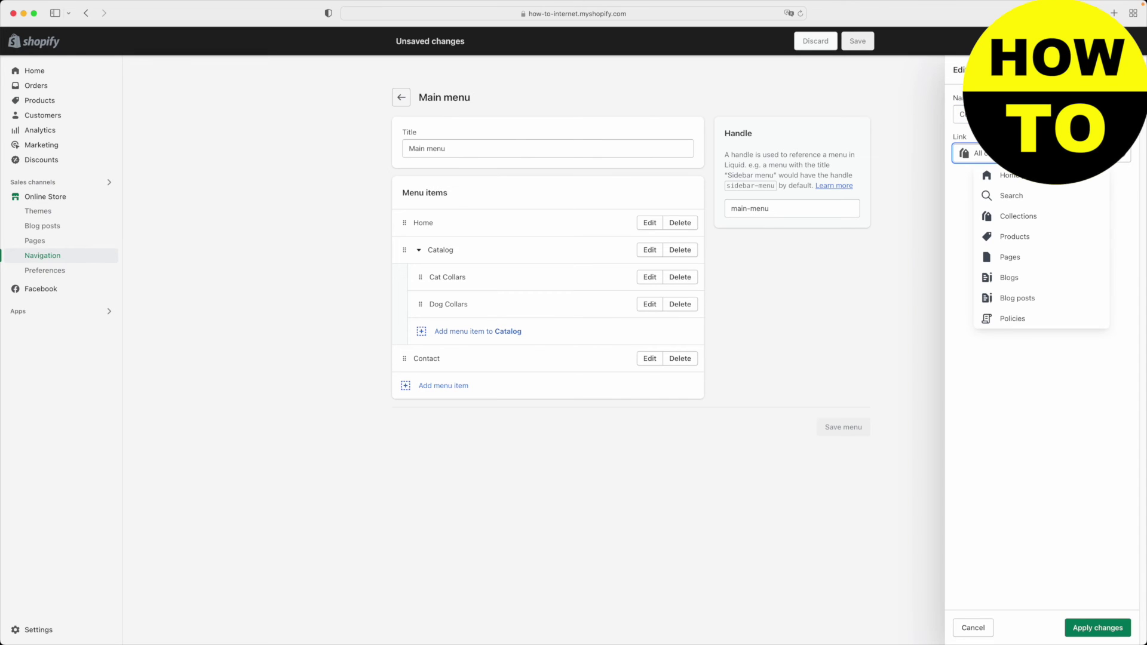
pyautogui.click(1123, 226)
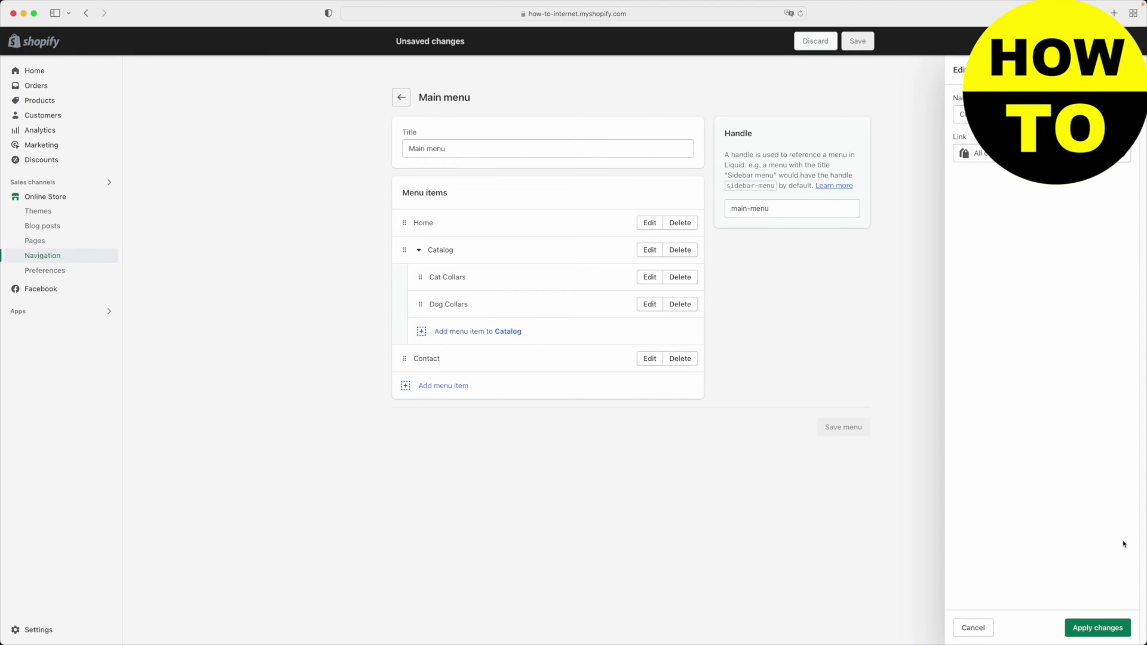
pyautogui.click(1094, 629)
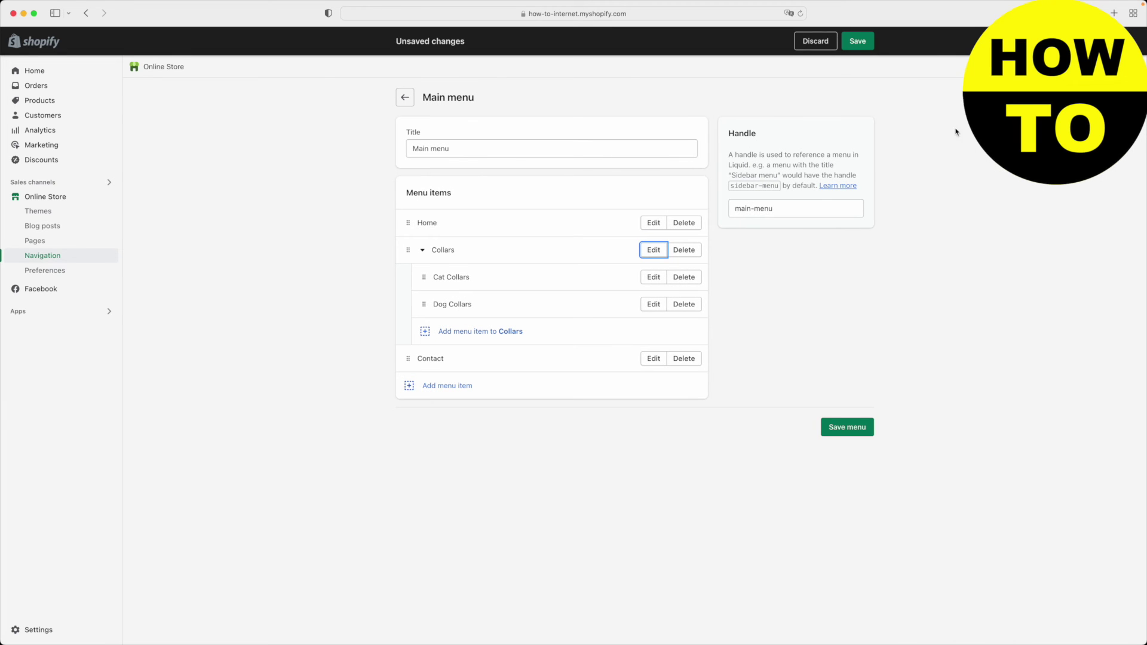
pyautogui.click(859, 41)
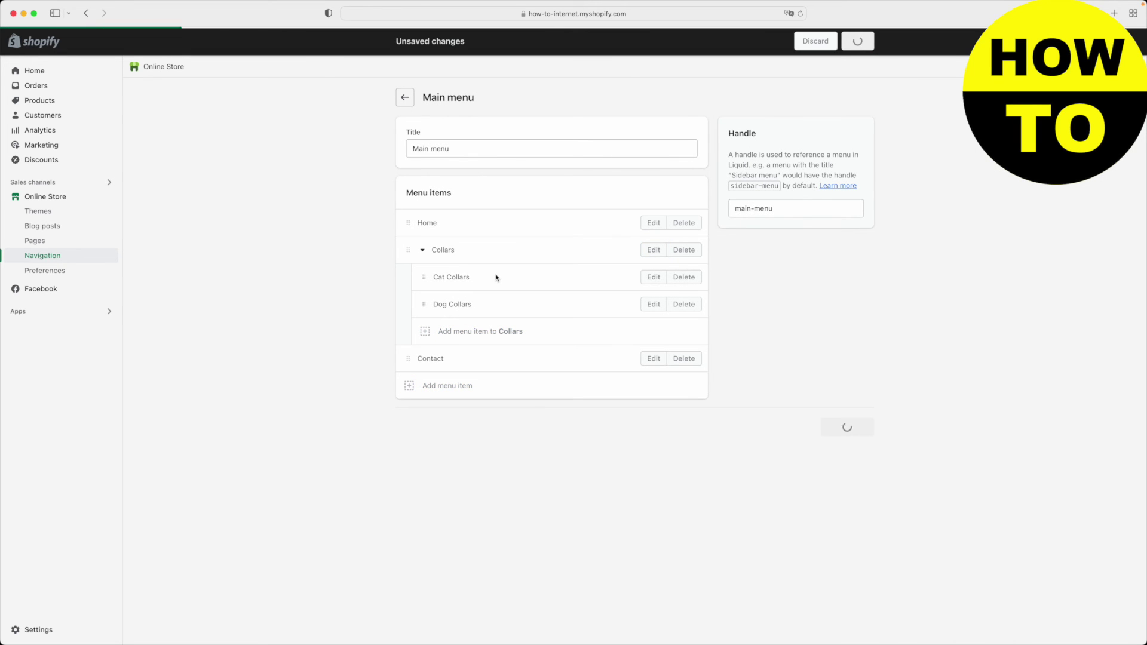
pyautogui.click(77, 198)
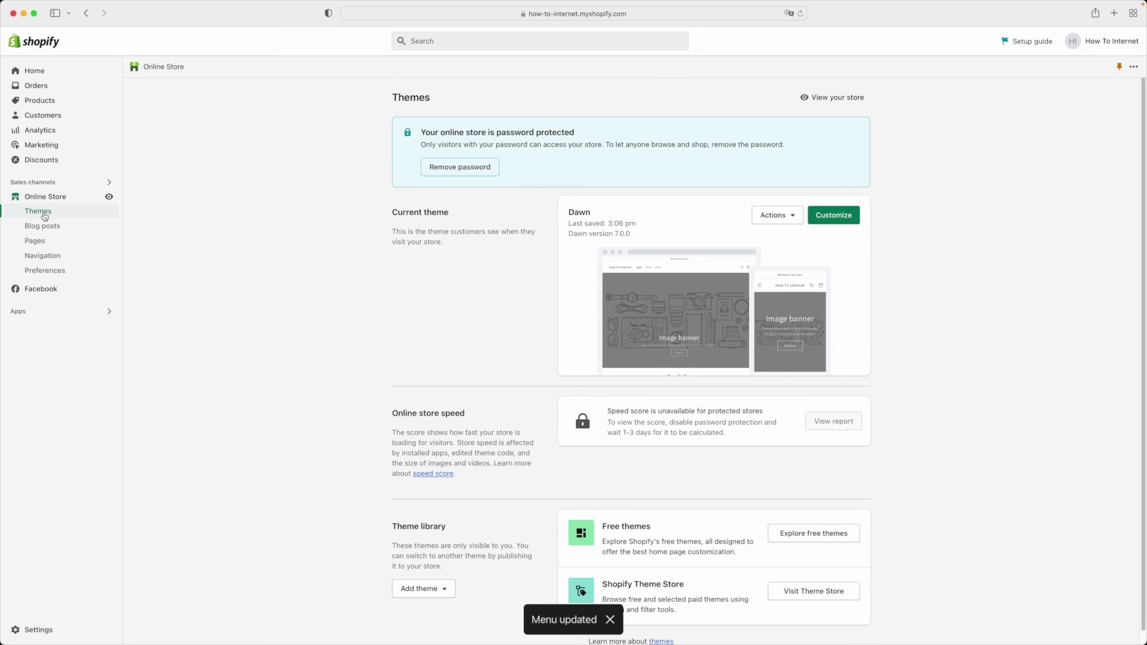
# Step: Customize the Dawn theme and view Cat Collars from the preview's Collars dropdown
pyautogui.click(836, 222)
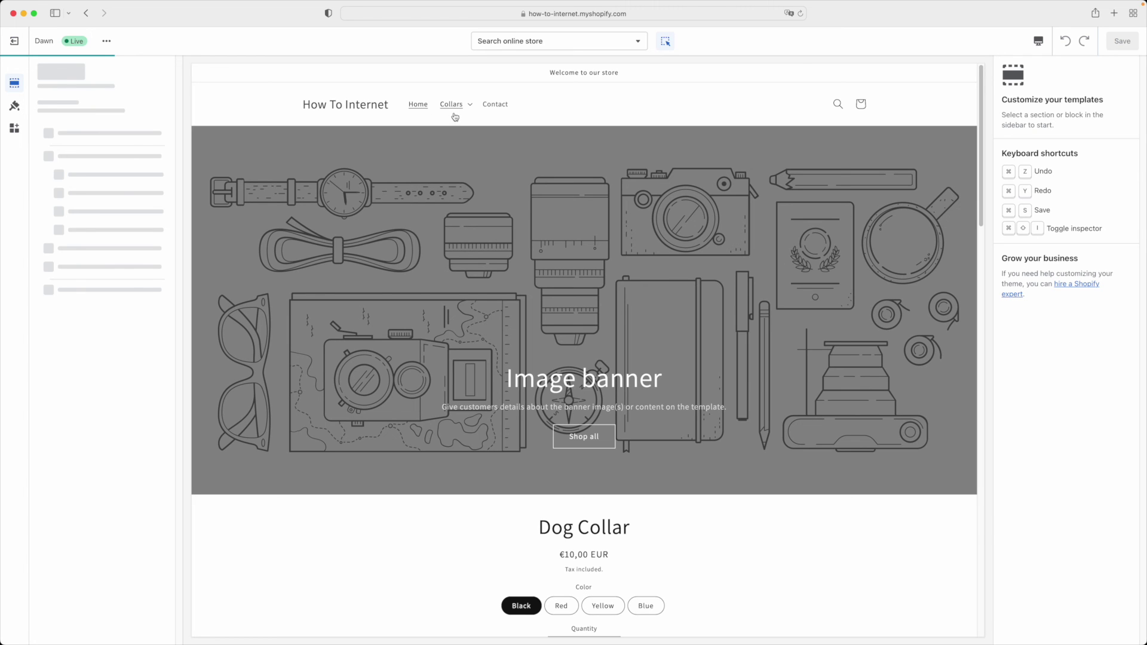
pyautogui.click(470, 105)
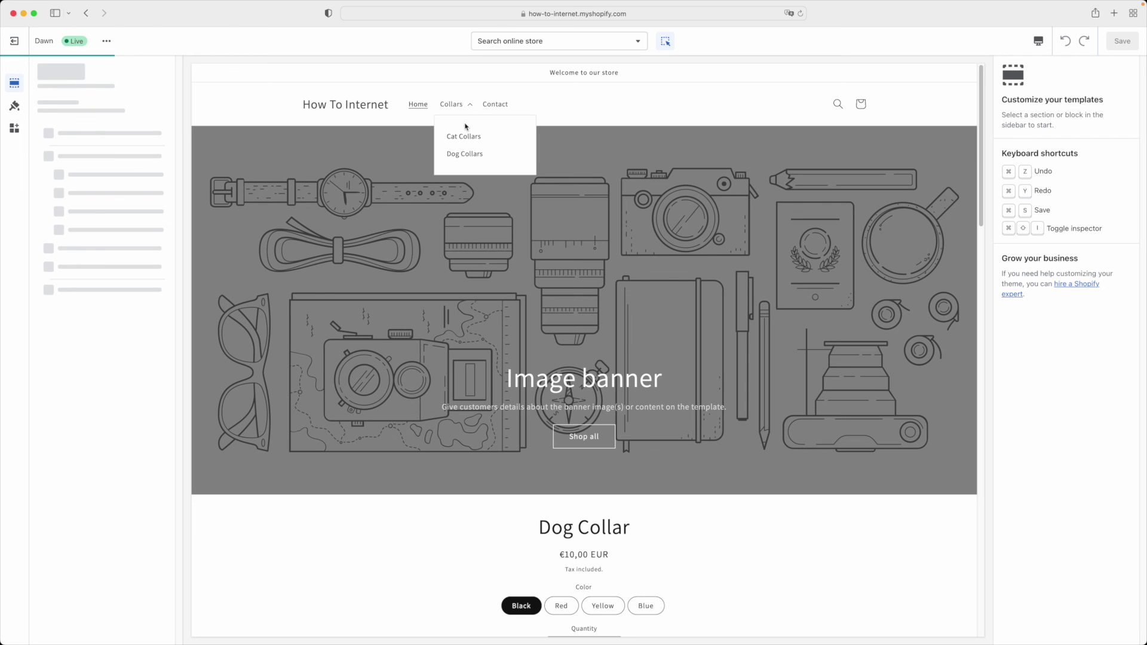
pyautogui.click(463, 138)
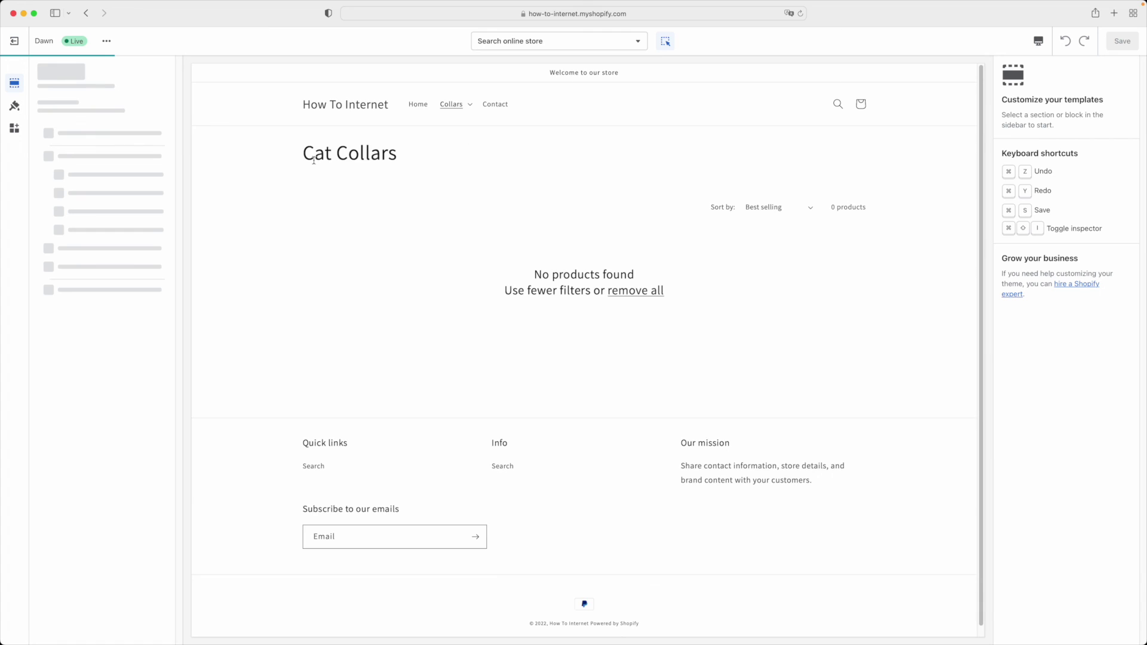
pyautogui.moveTo(304, 155); pyautogui.dragTo(400, 156)
# Step: View the Dog Collars page from the preview's Collars dropdown
pyautogui.click(451, 104)
pyautogui.click(457, 156)
pyautogui.moveTo(398, 156); pyautogui.dragTo(290, 162)
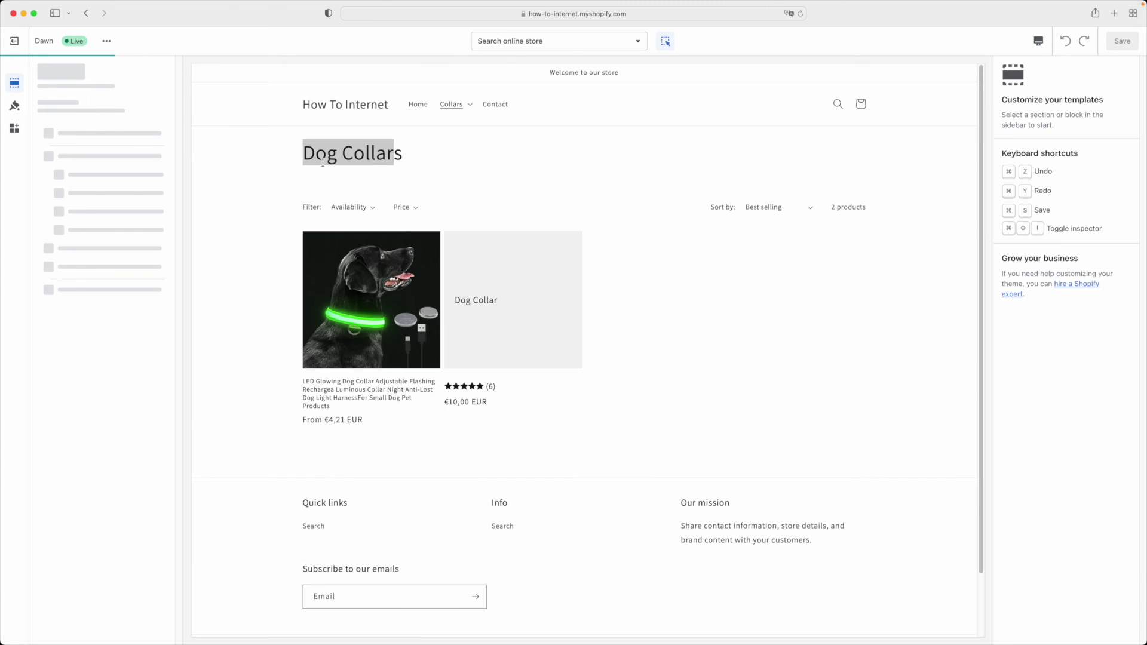
pyautogui.click(304, 155)
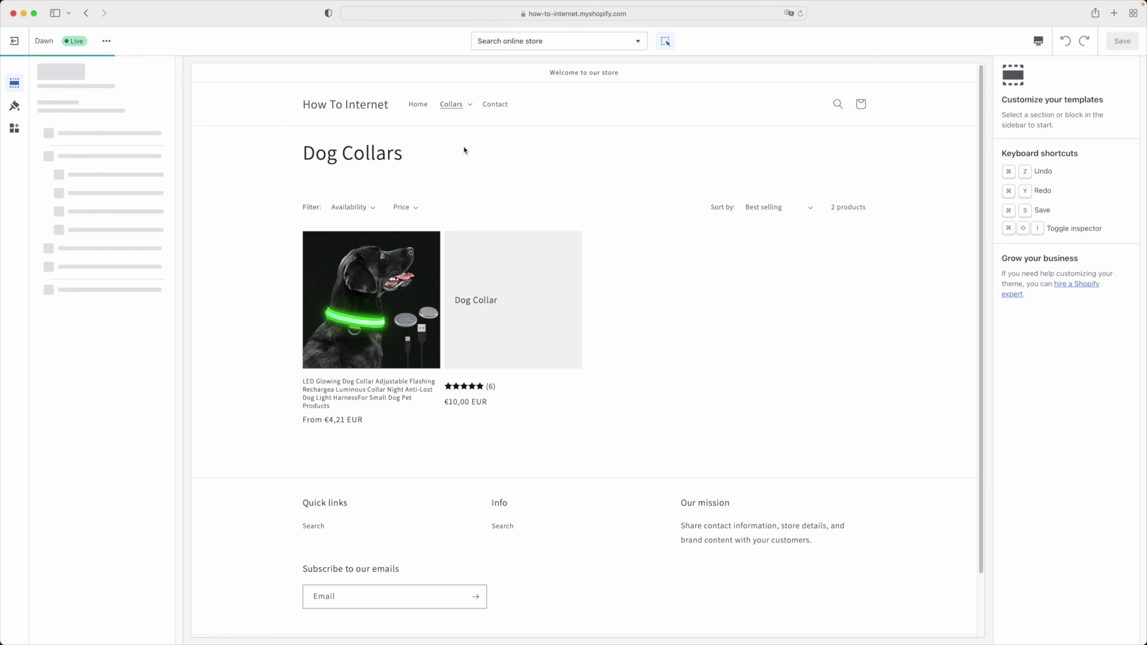